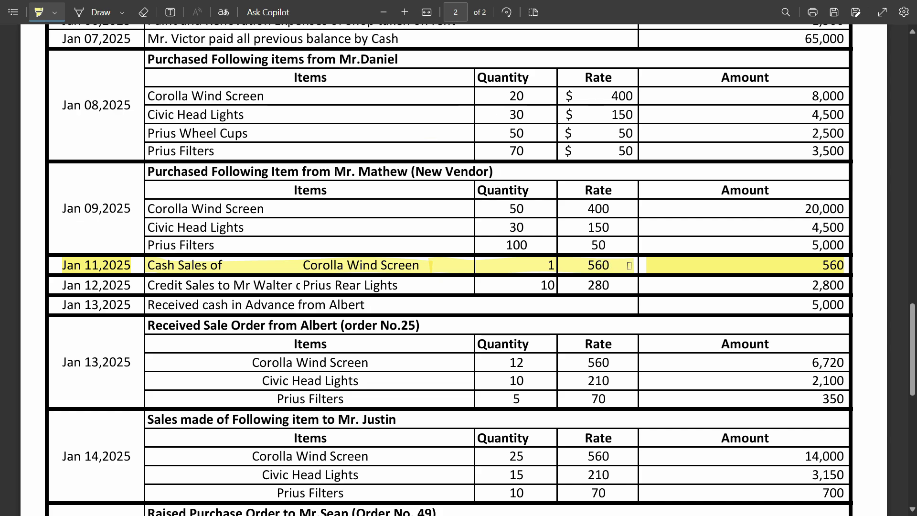
Step: Switch to Odoo and open the Profit and Loss report in the Accounting app
key("super")
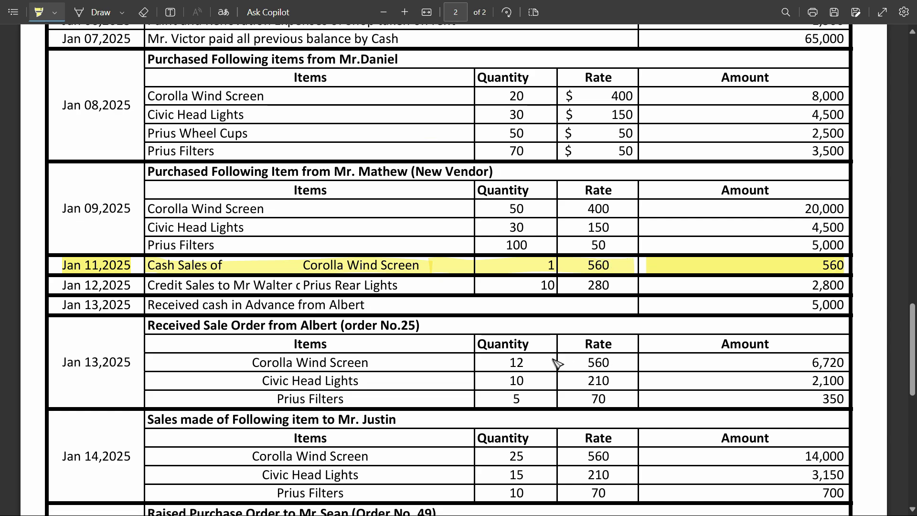
mouse_move(525, 503)
left_click(630, 444)
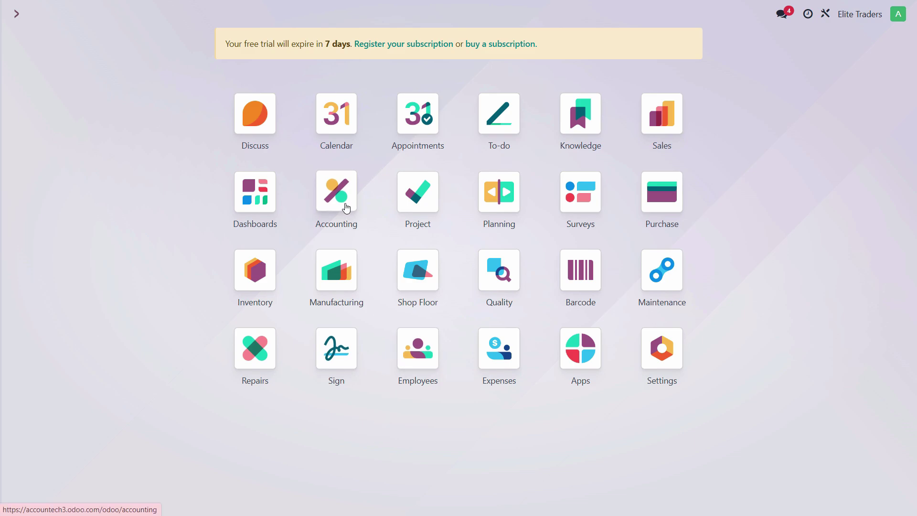
left_click(347, 207)
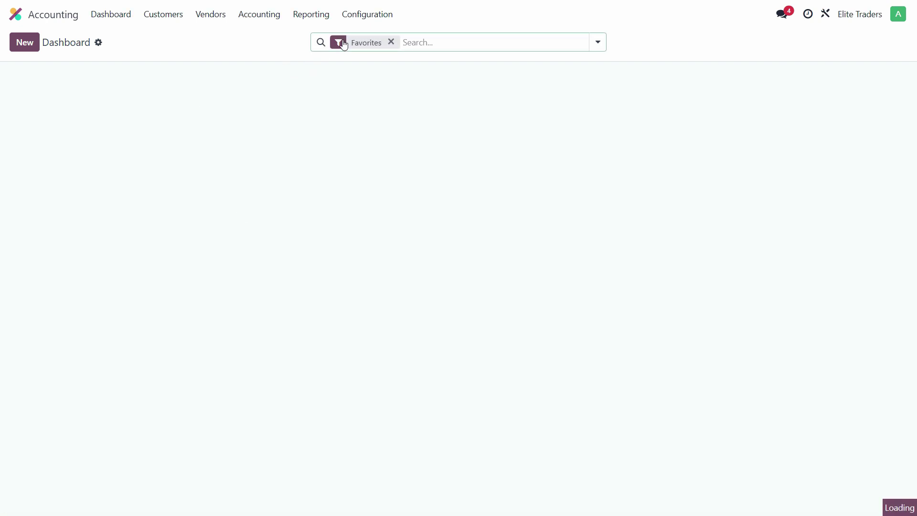
left_click(327, 17)
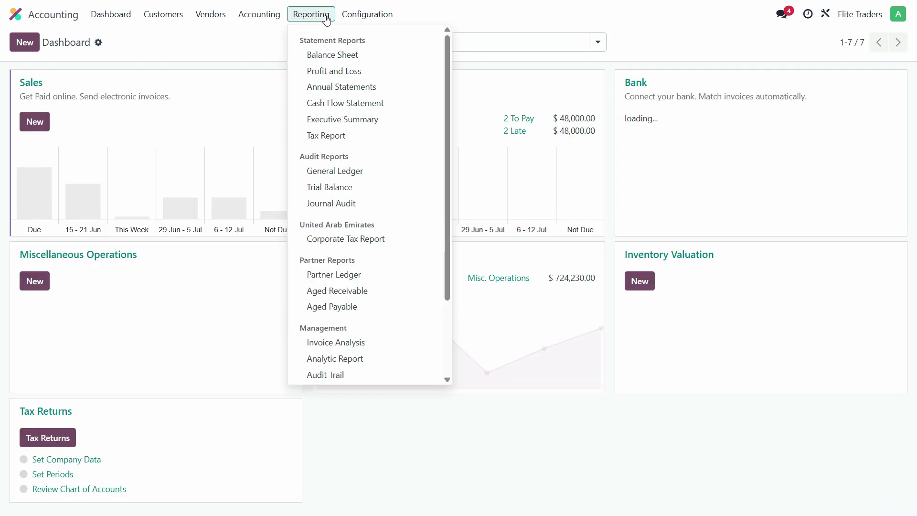
left_click(337, 76)
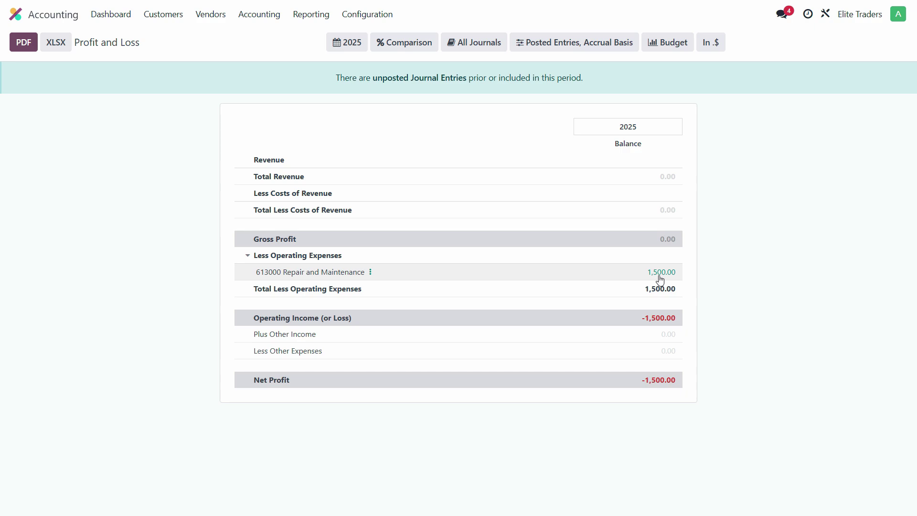
Step: Start a new customer invoice and begin creating its customer as a Person contact named "Cash Customer"
left_click(164, 15)
left_click(165, 38)
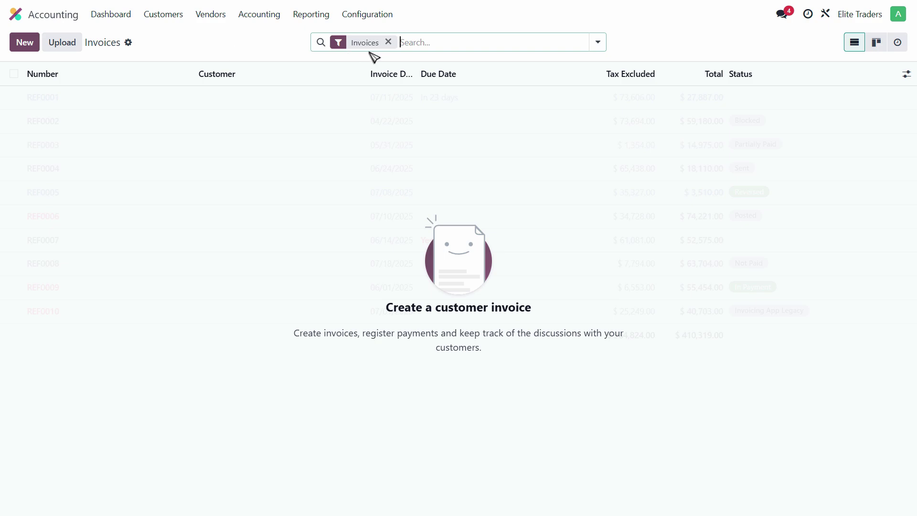
left_click(22, 47)
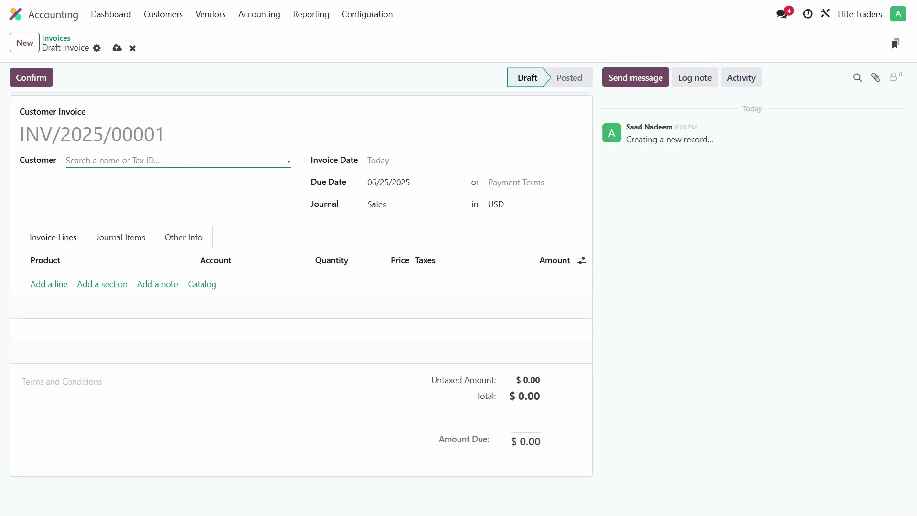
type("Cash")
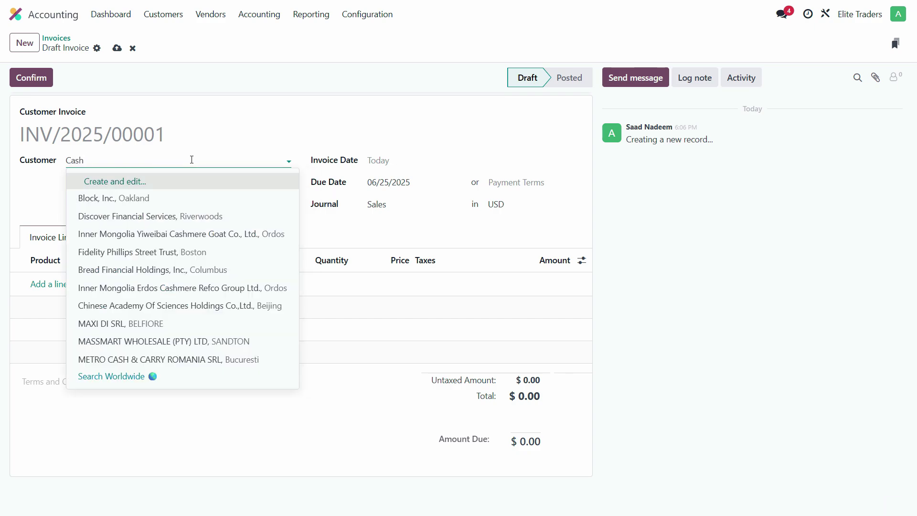
type(" Customer")
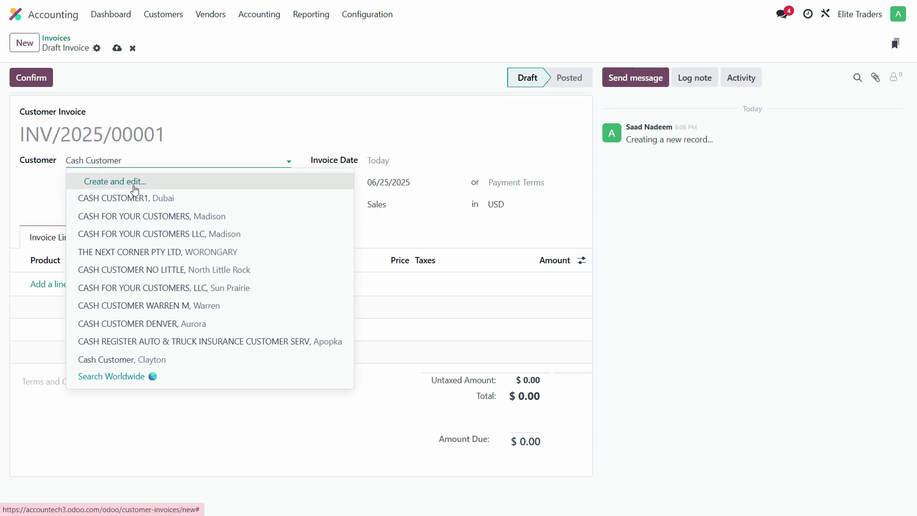
left_click(115, 182)
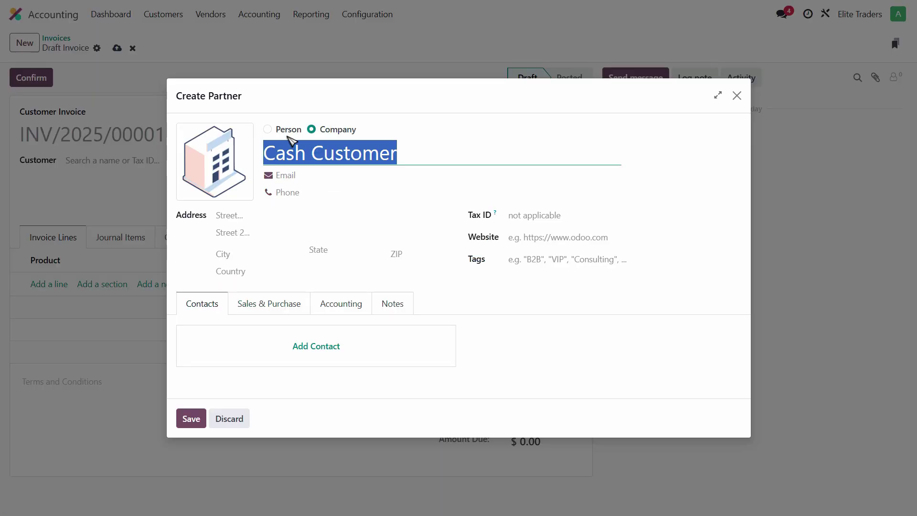
left_click(267, 129)
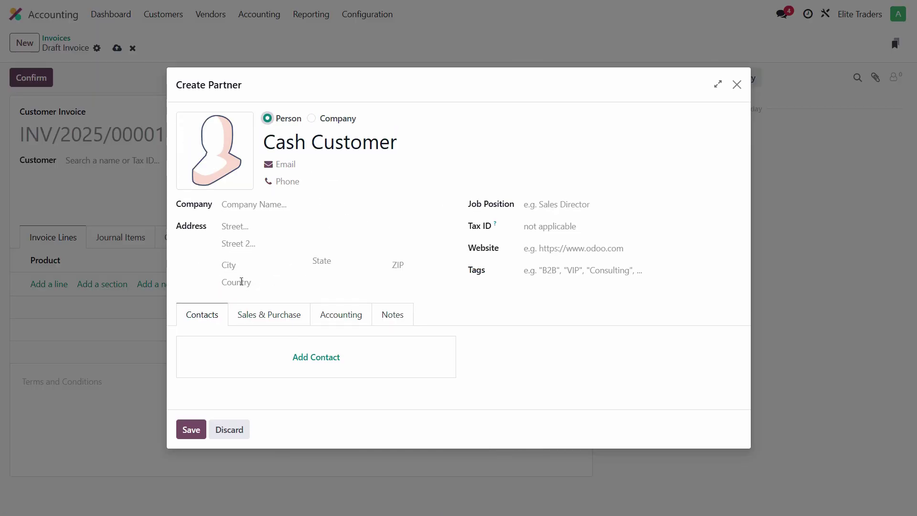
Step: Set the contact's sales payment method to Manual Payment (Cash) and payment terms to Immediate Payment, and save the contact
left_click(278, 319)
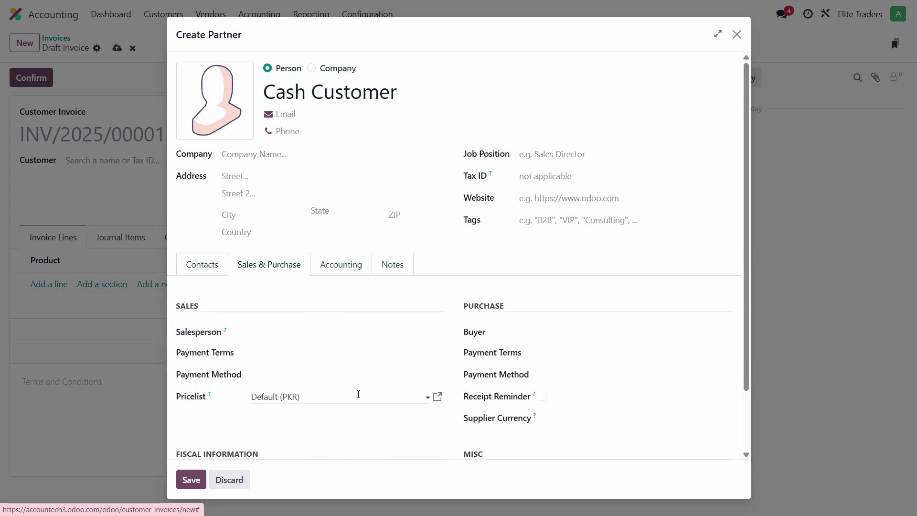
left_click(318, 375)
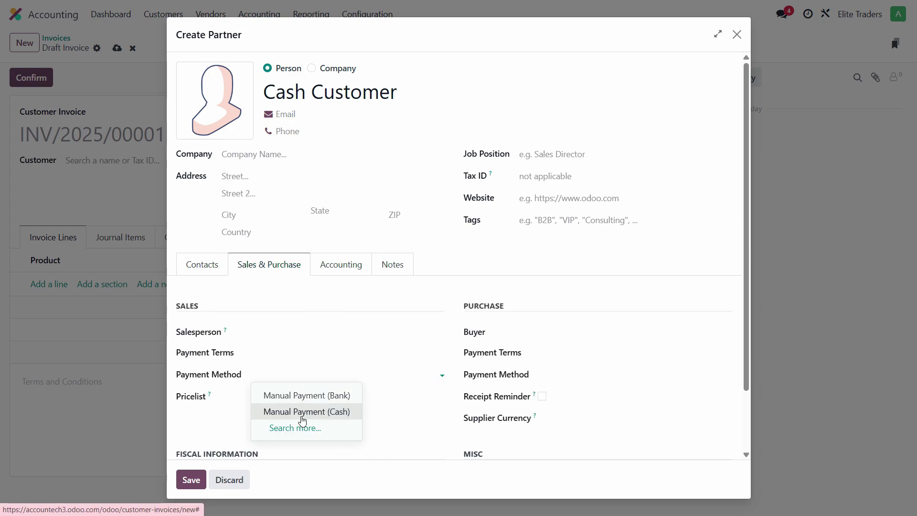
left_click(306, 411)
left_click(293, 355)
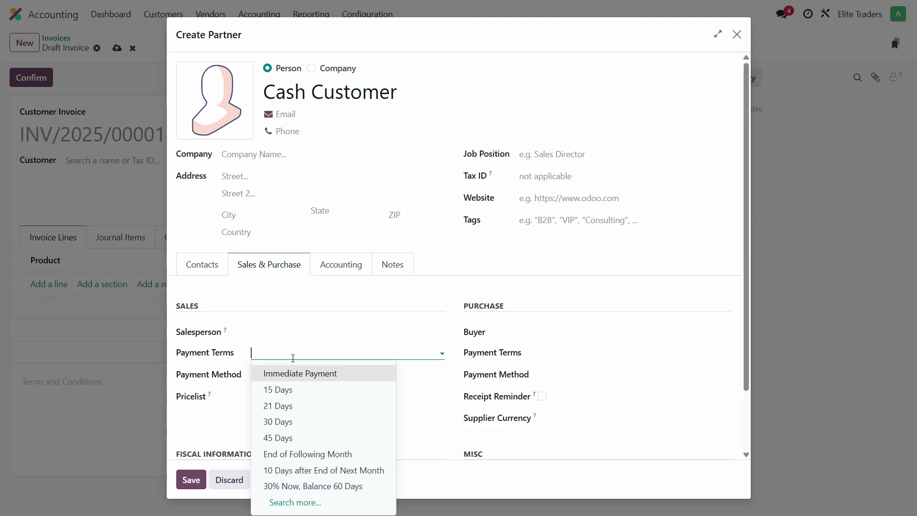
left_click(298, 375)
scroll(588, 387, "down", 2)
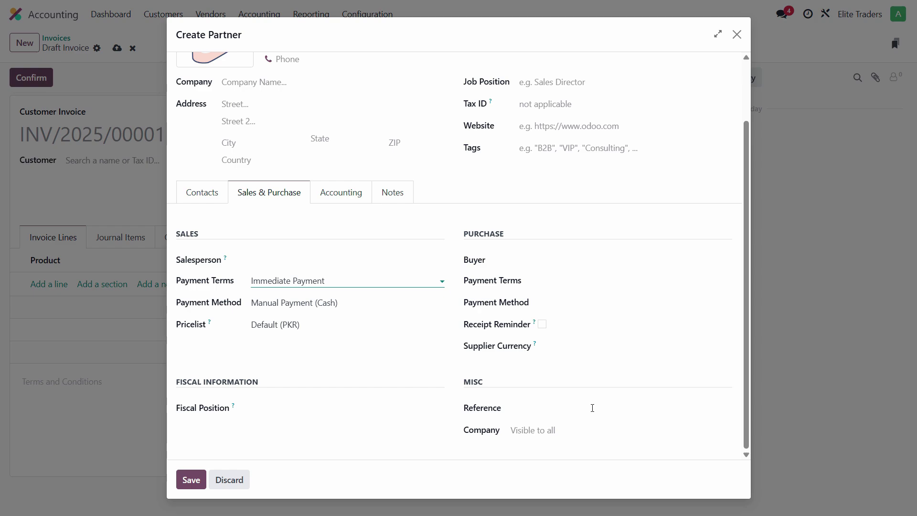
scroll(306, 389, "up", 2)
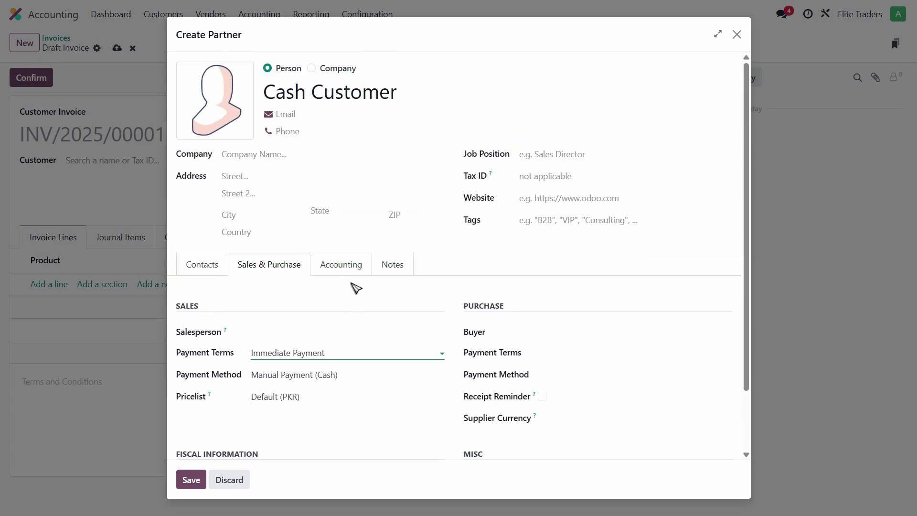
left_click(352, 274)
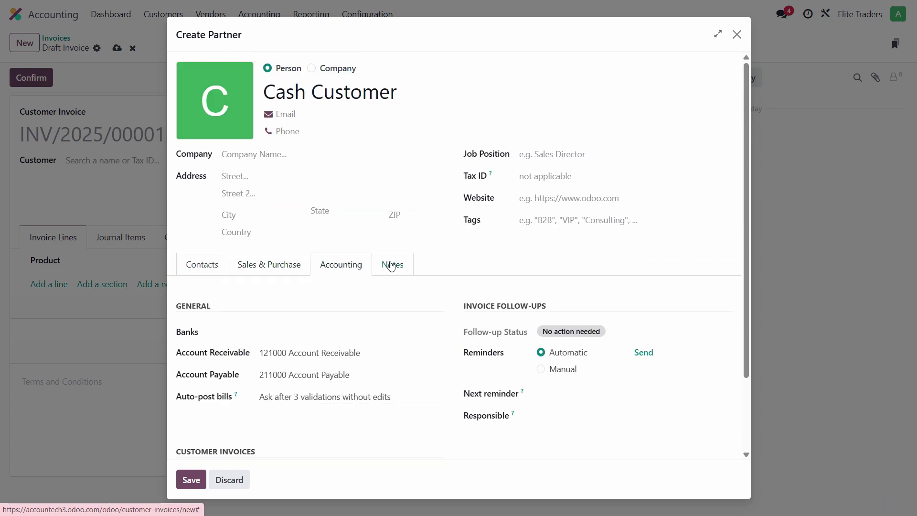
left_click(191, 479)
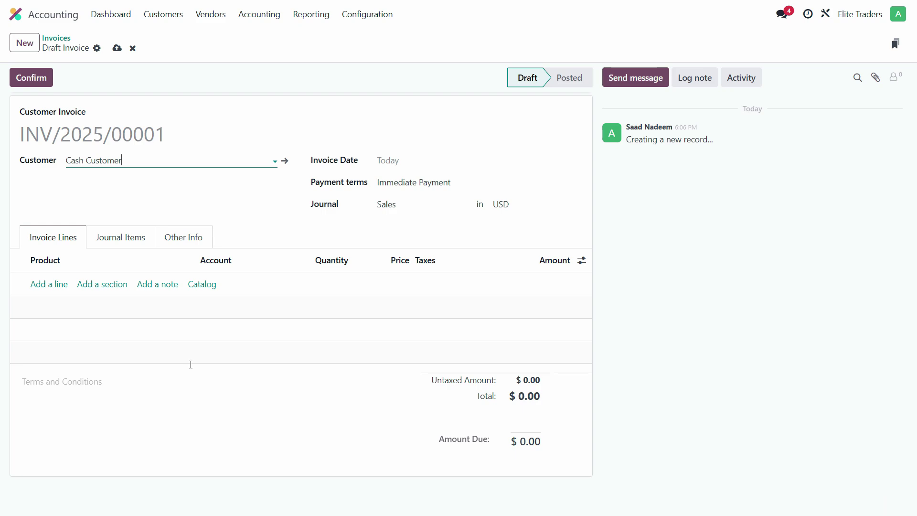
Step: Add an invoice line for the product Corolla Wind Screen
left_click(49, 287)
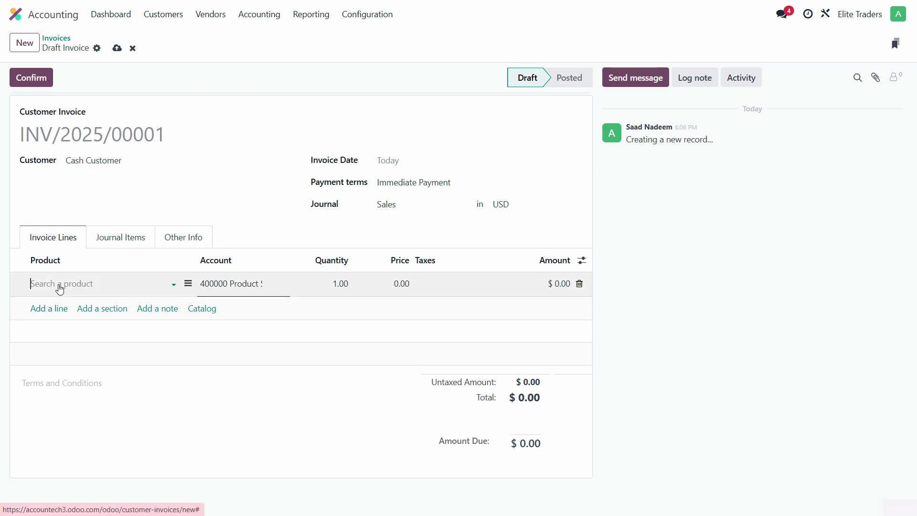
left_click(62, 284)
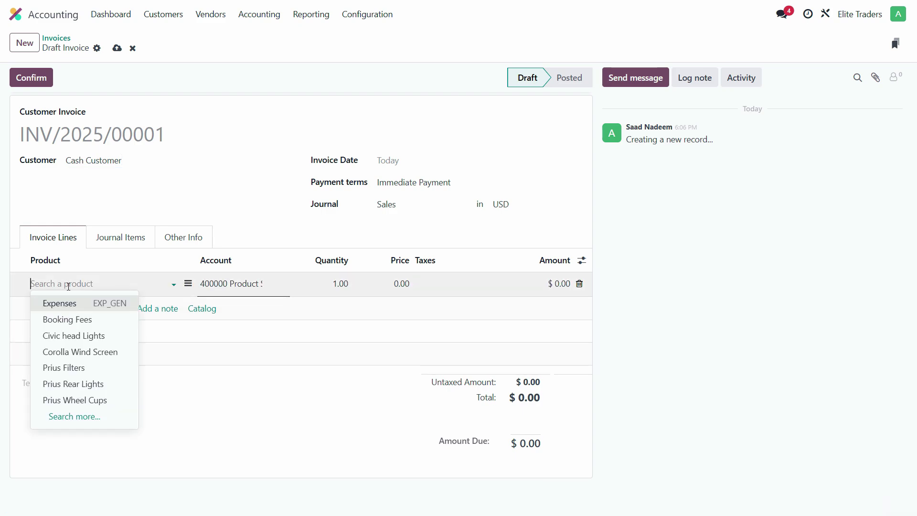
key("Escape")
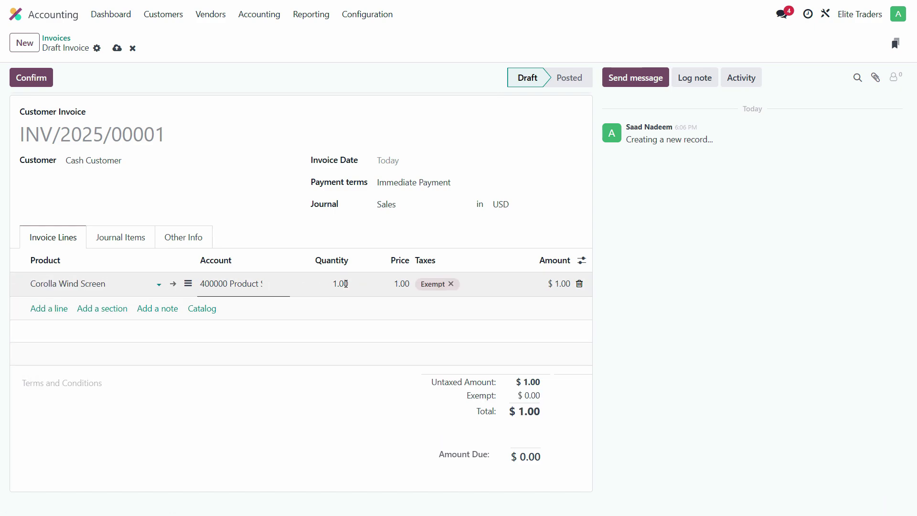
Step: Set the invoice date to 01/11/2025, checking the sale date in the PDF transaction list
left_click(408, 162)
left_click(480, 201)
key("alt+Tab")
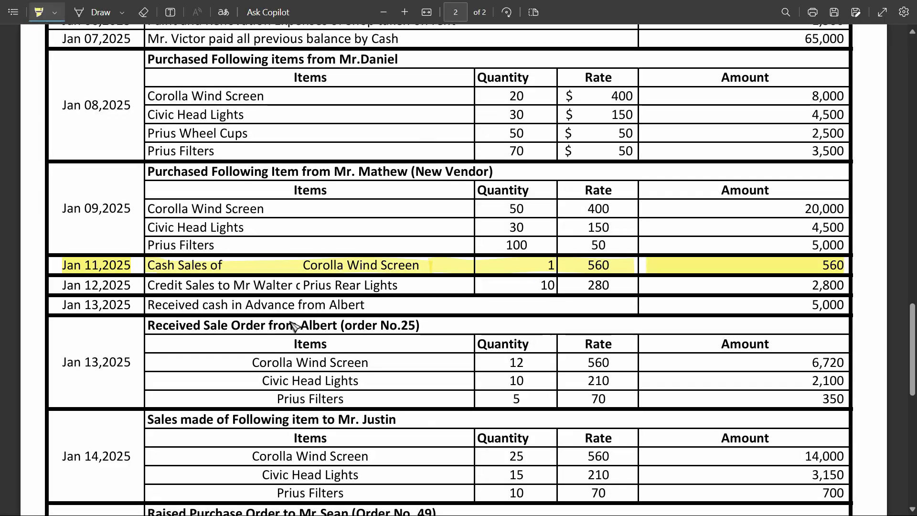
key("alt+Tab")
left_click(497, 178)
left_click(407, 231)
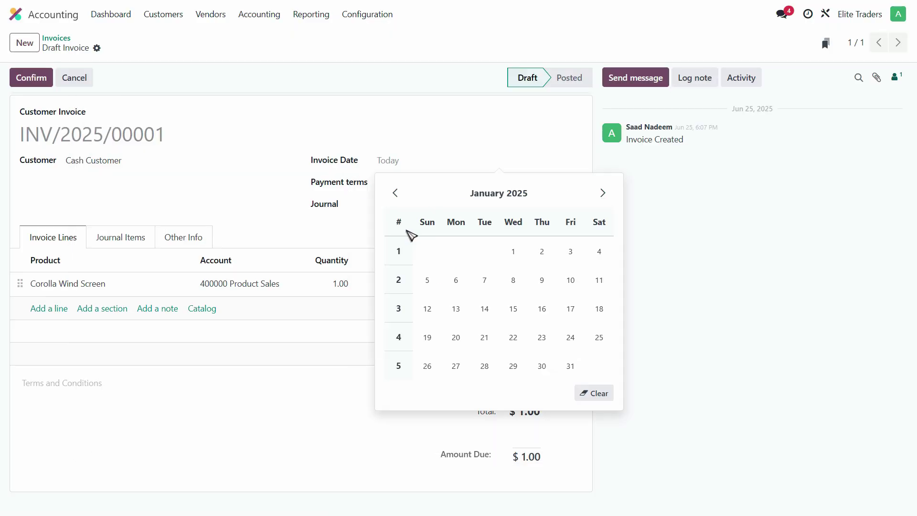
left_click(601, 281)
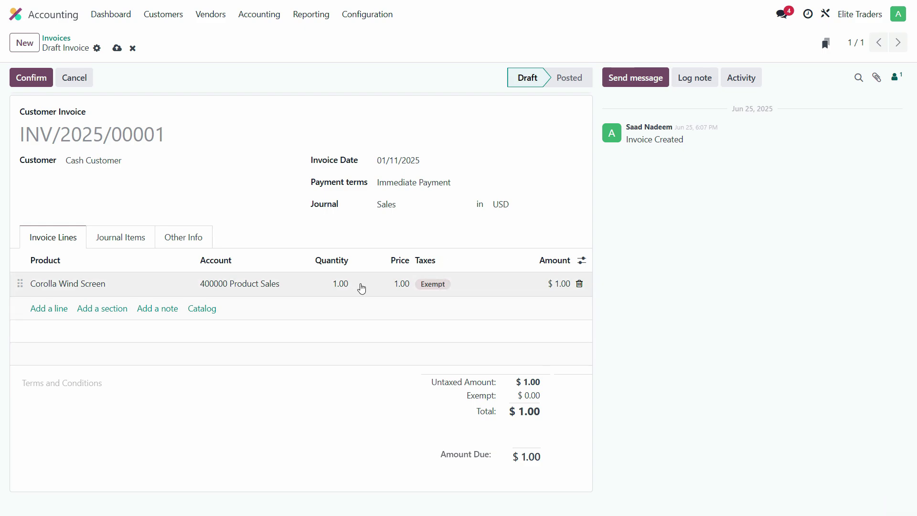
Step: Set the Corolla Wind Screen line's price to 560, check it against the transaction list and confirm the invoice
left_click(394, 287)
type("560")
key("Tab")
key("alt")
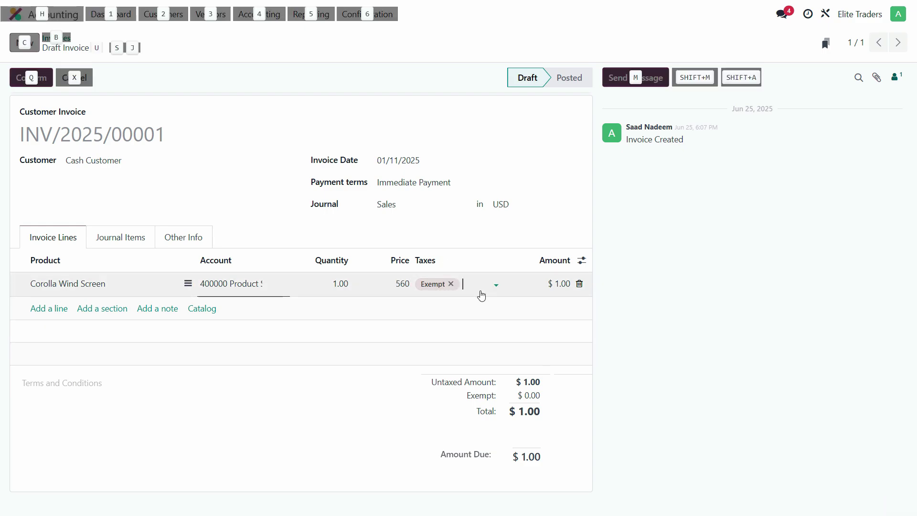
key("alt+Tab")
key("alt+Tab")
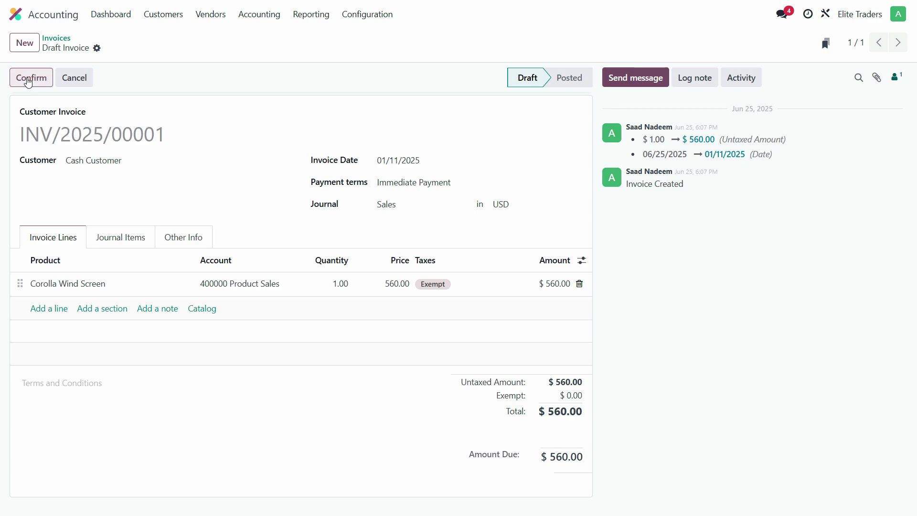
left_click(28, 77)
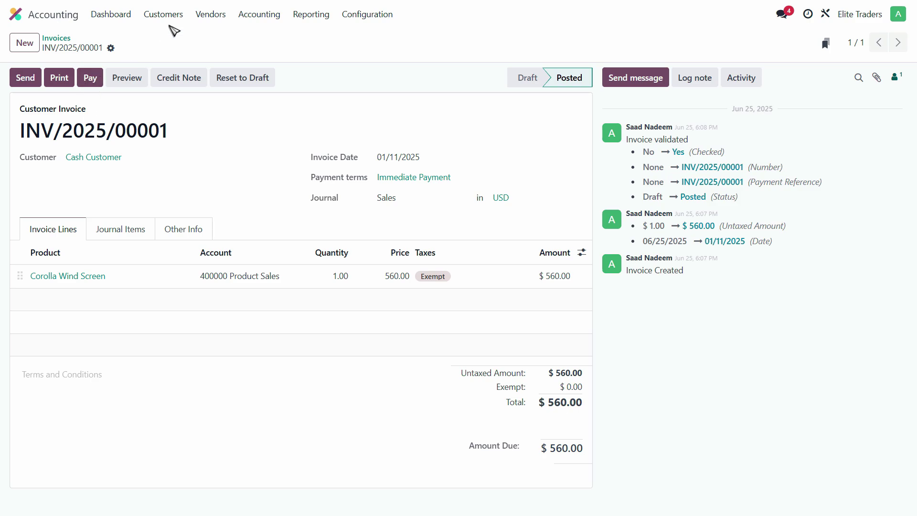
Step: Register the full payment of the invoice in the Cash journal with the payment date 01/11/2025
left_click(169, 19)
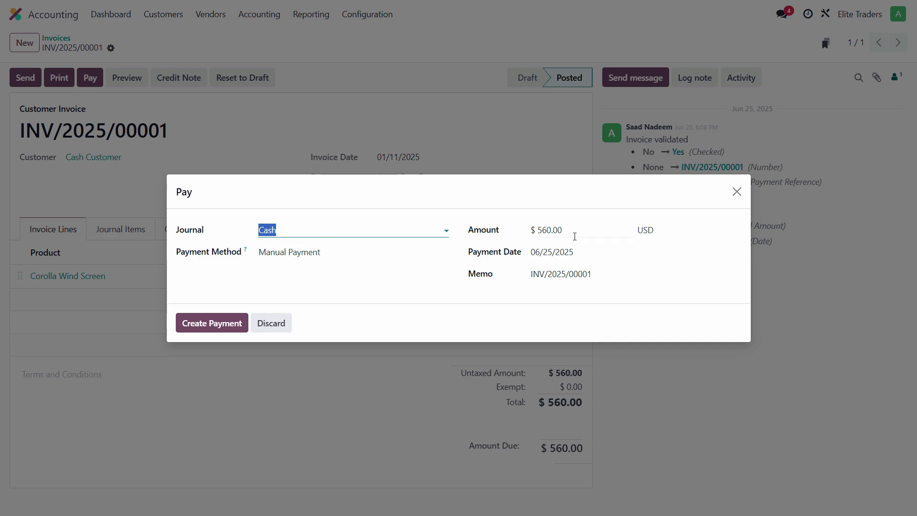
left_click(574, 253)
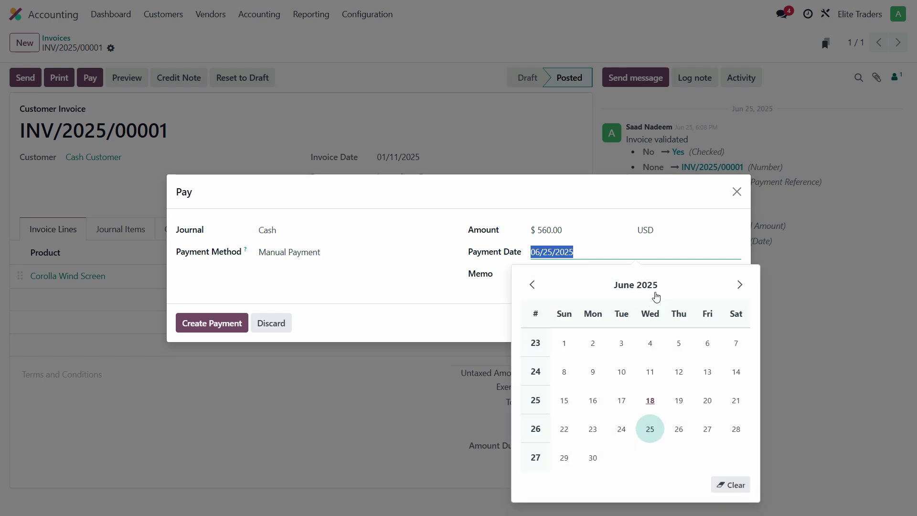
left_click(640, 285)
left_click(550, 332)
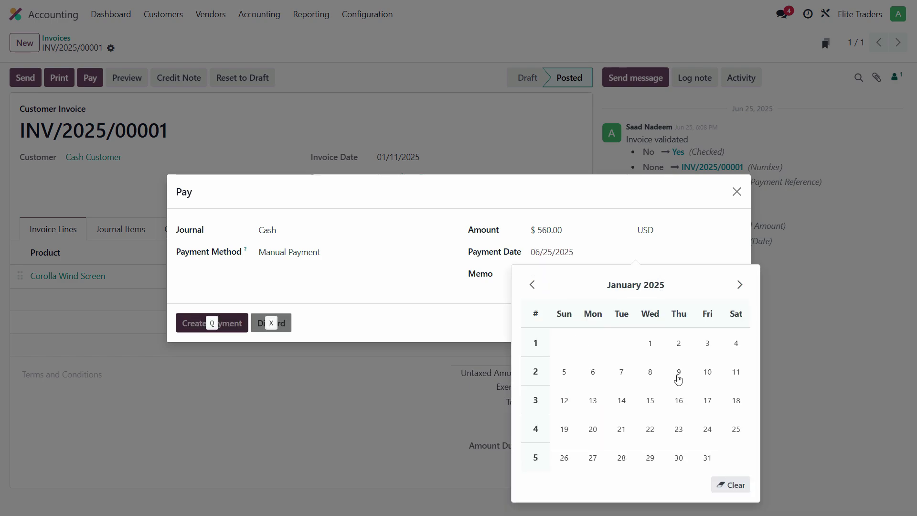
key("alt+Tab")
key("alt+Tab")
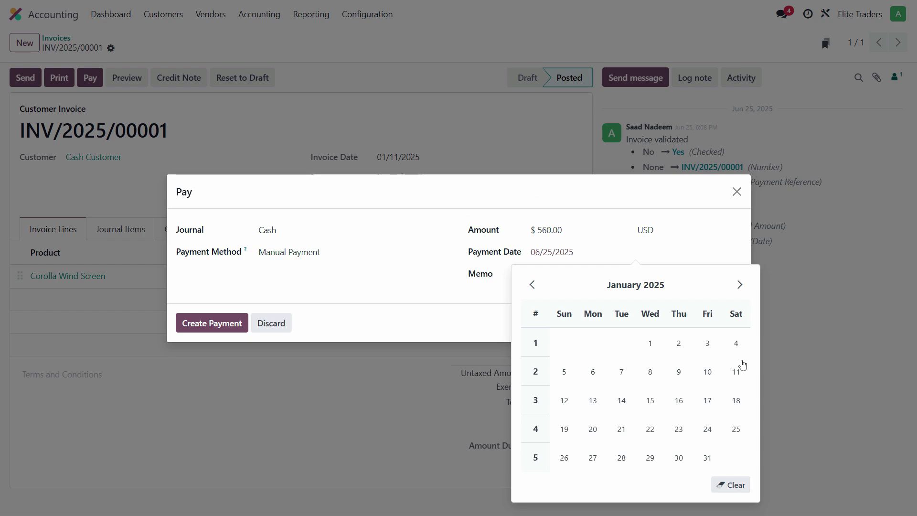
left_click(736, 371)
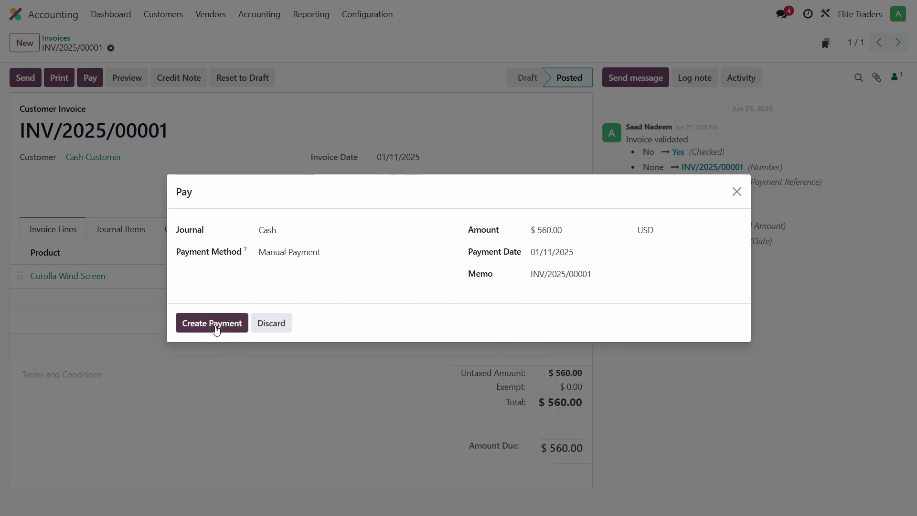
left_click(216, 329)
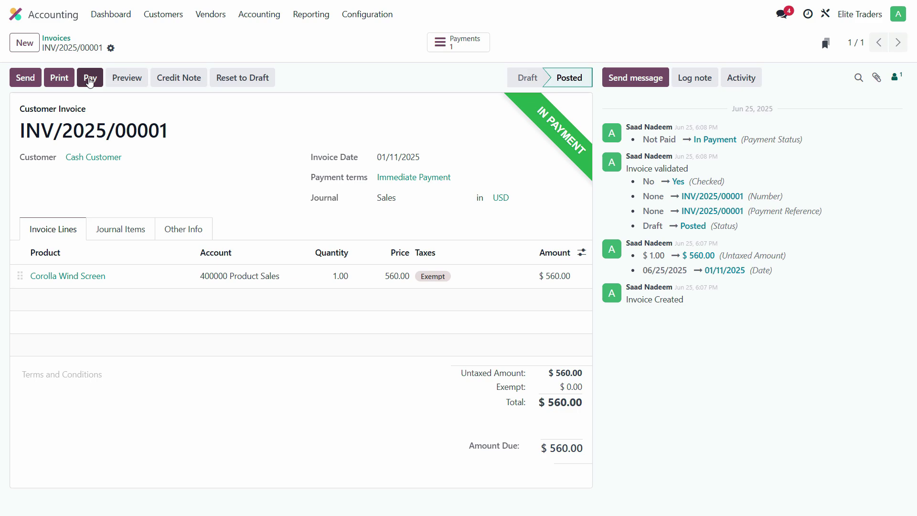
Step: Return to the invoice list and check the Cash Customer invoice's payment status
left_click(56, 38)
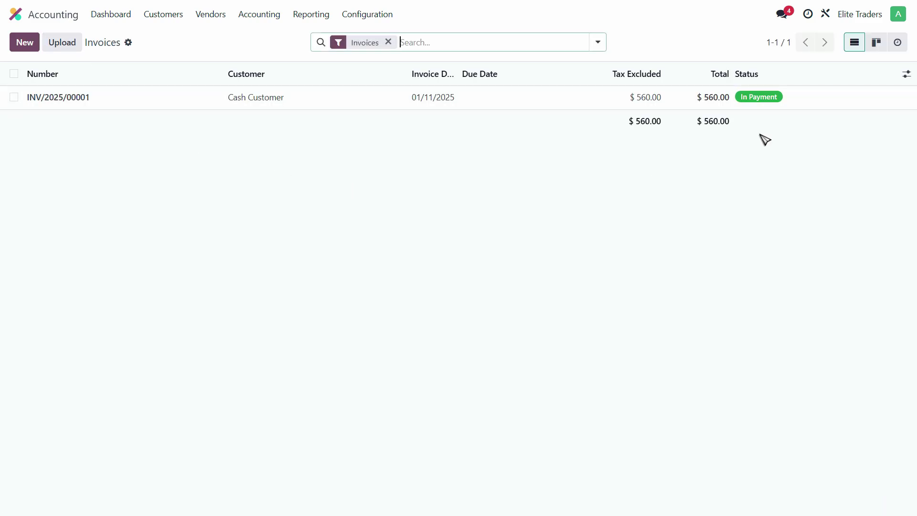
left_click(775, 105)
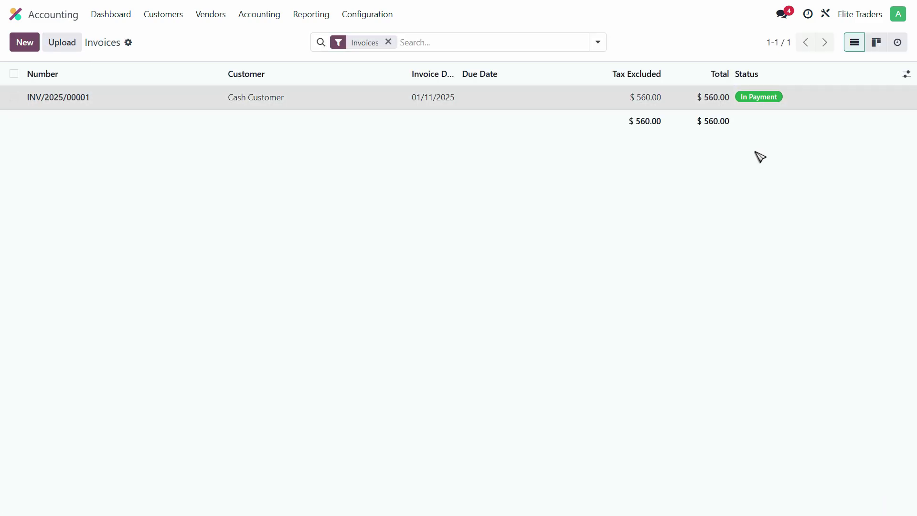
Step: Open the Cash Customer's 560 payment dated 01/11/2025 from the customer payments and validate it
left_click(164, 15)
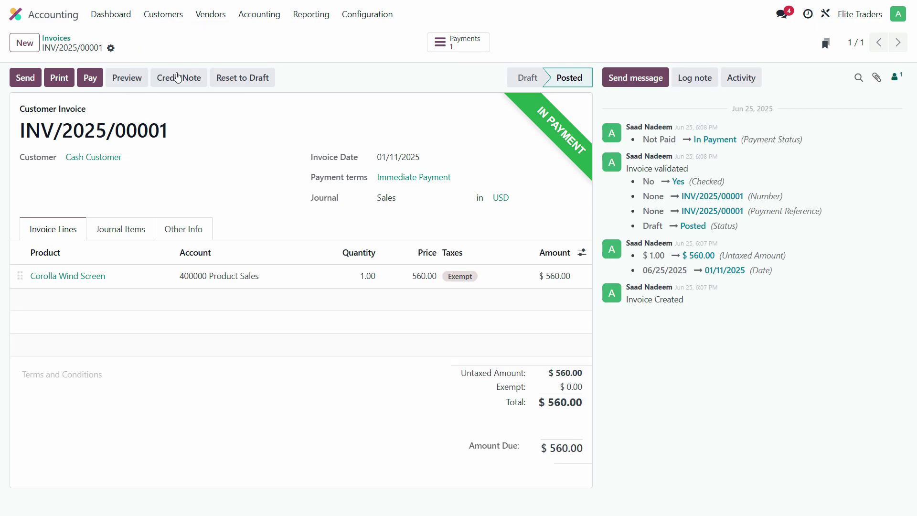
left_click(176, 71)
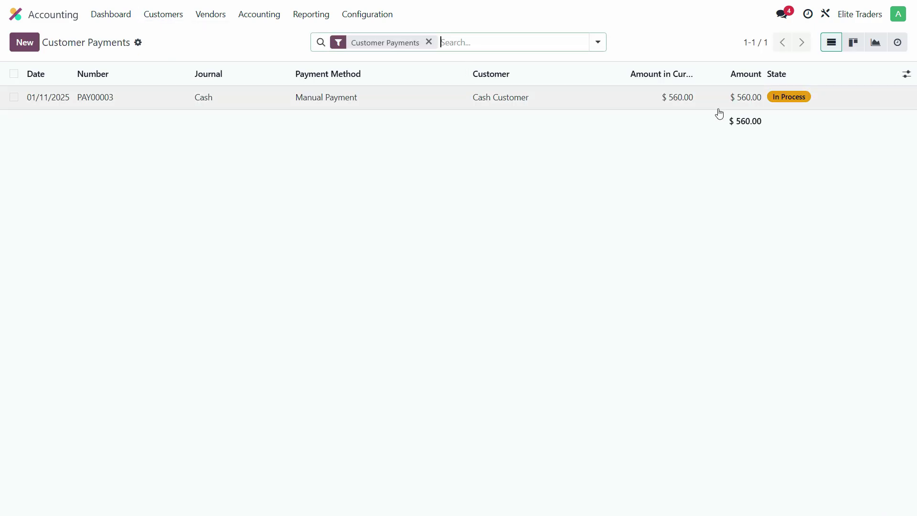
left_click(420, 102)
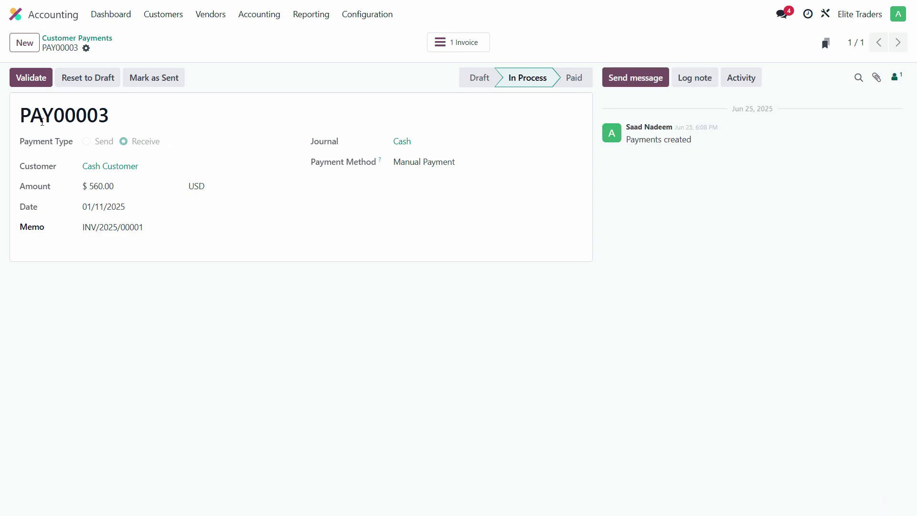
left_click(31, 78)
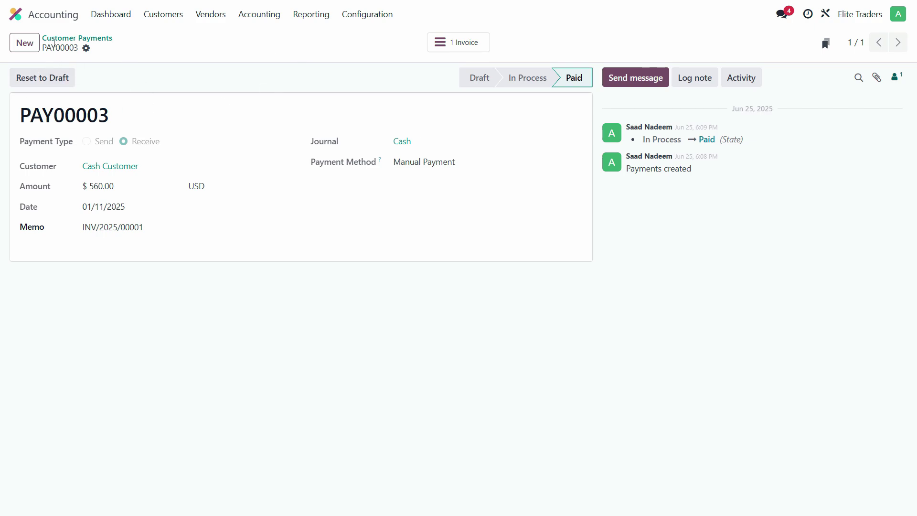
Step: Check the amounts due in the customer list and return to the customer invoice list
left_click(165, 14)
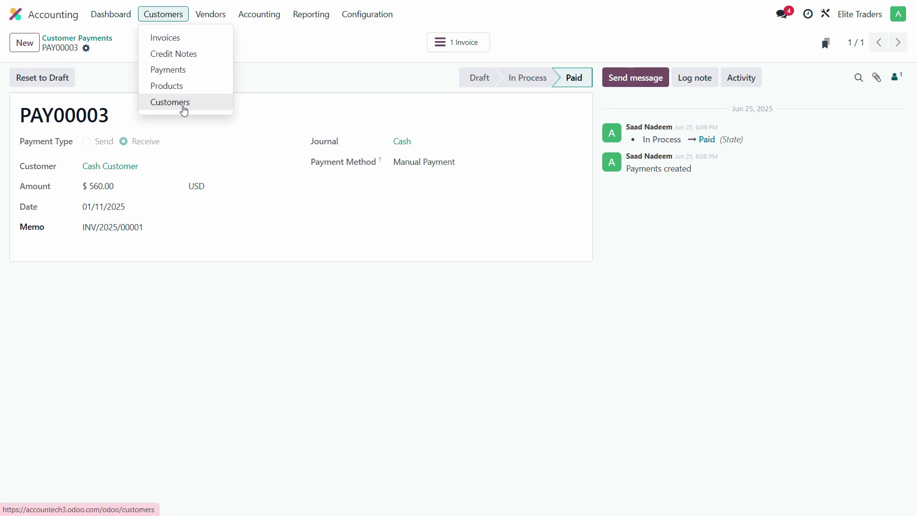
left_click(184, 108)
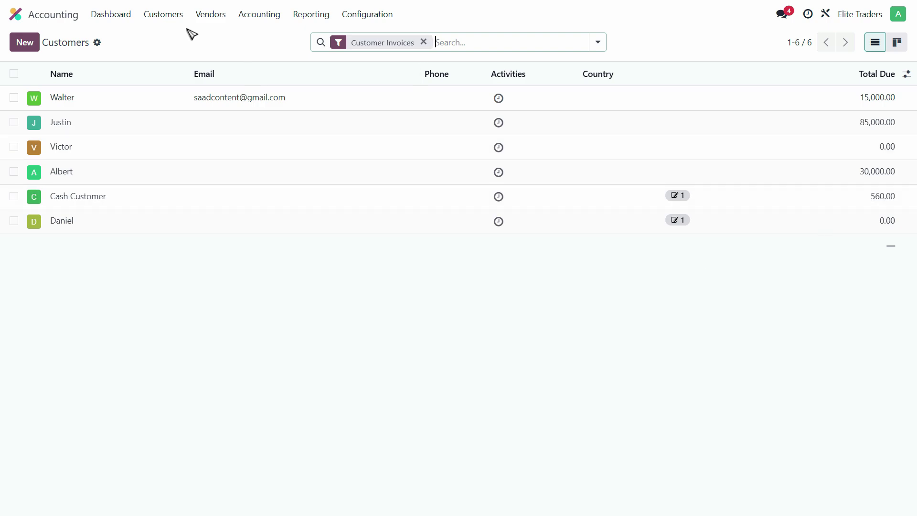
left_click(164, 14)
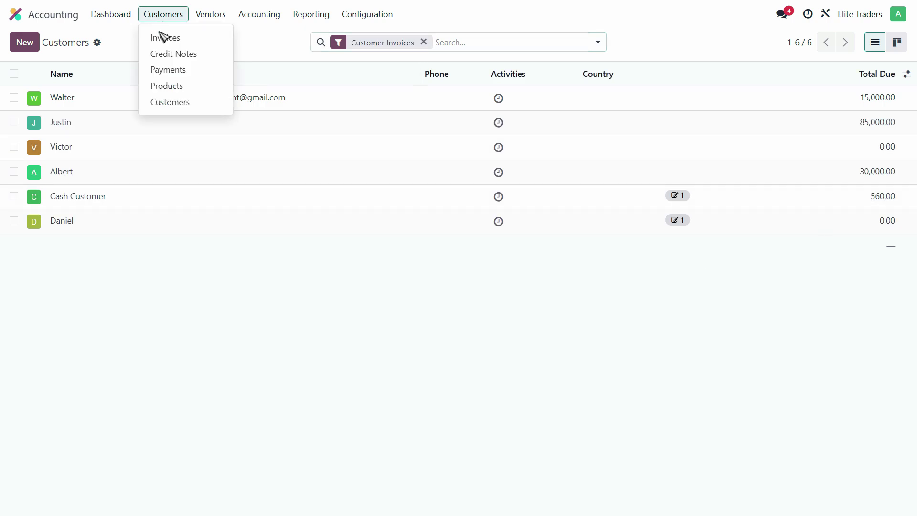
left_click(181, 52)
left_click(168, 16)
left_click(165, 37)
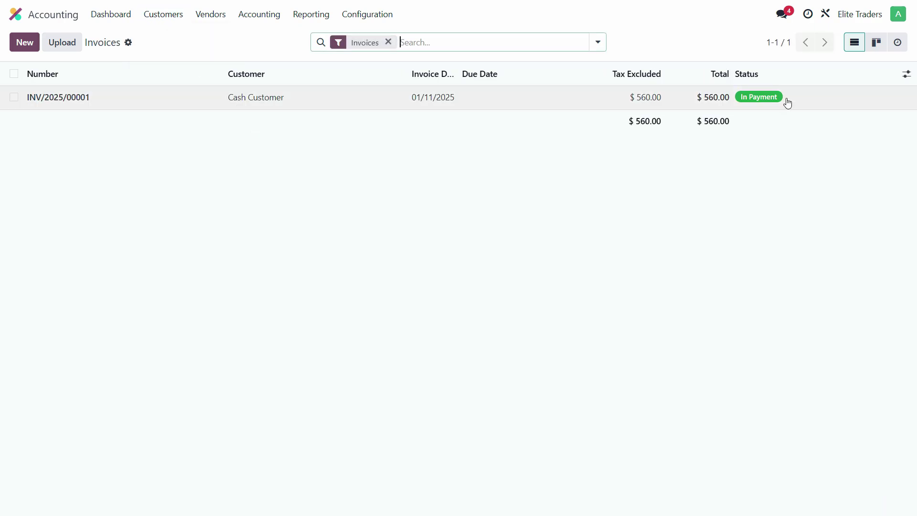
Step: Open the Cash Customer's invoice, inspect its linked payment, and reopen the invoice to check its payment status
left_click(759, 104)
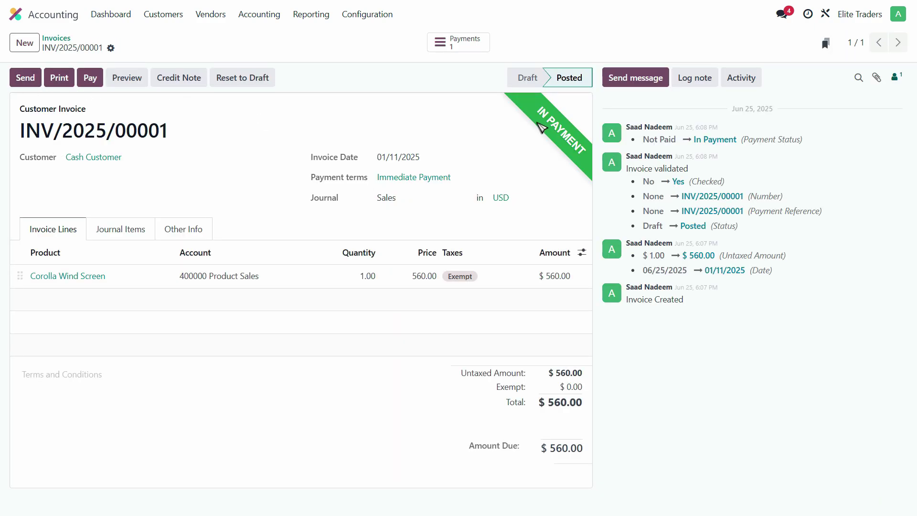
left_click(456, 49)
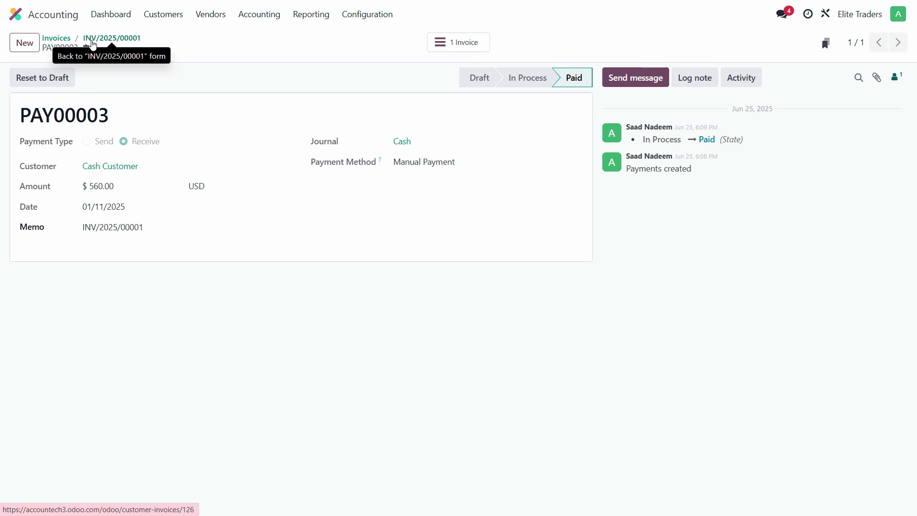
left_click(65, 43)
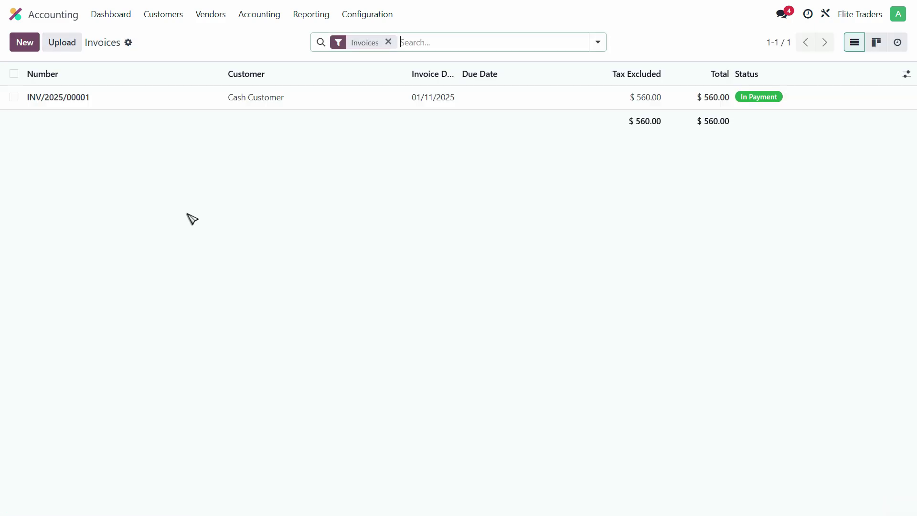
left_click(770, 104)
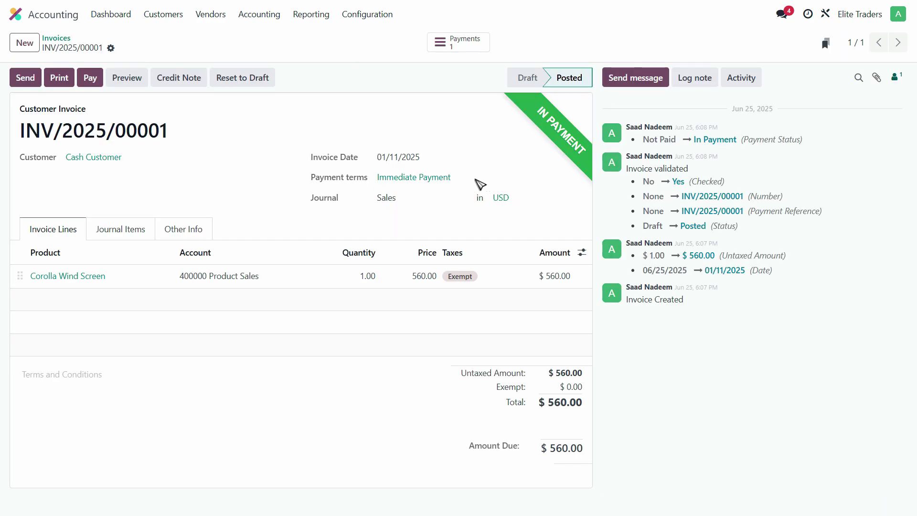
Step: Return to the Accounting app from the home screen and open the Profit and Loss report
left_click(110, 19)
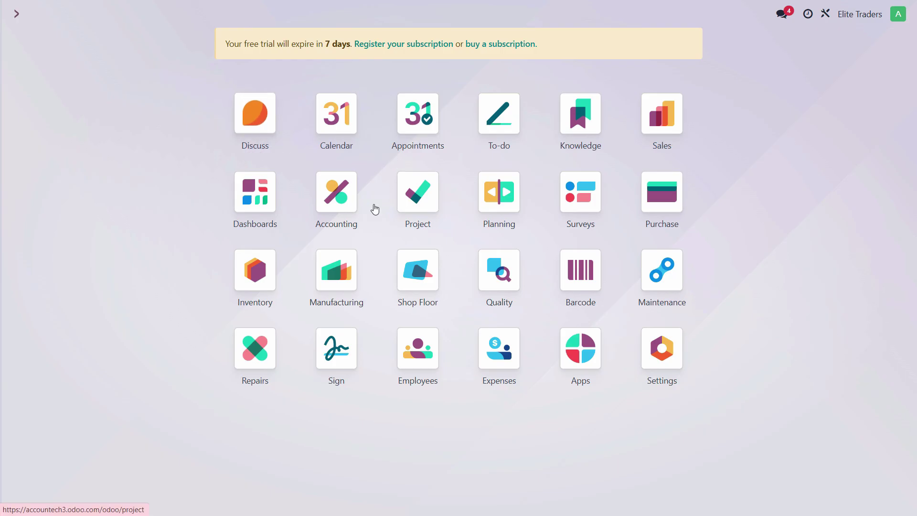
left_click(330, 190)
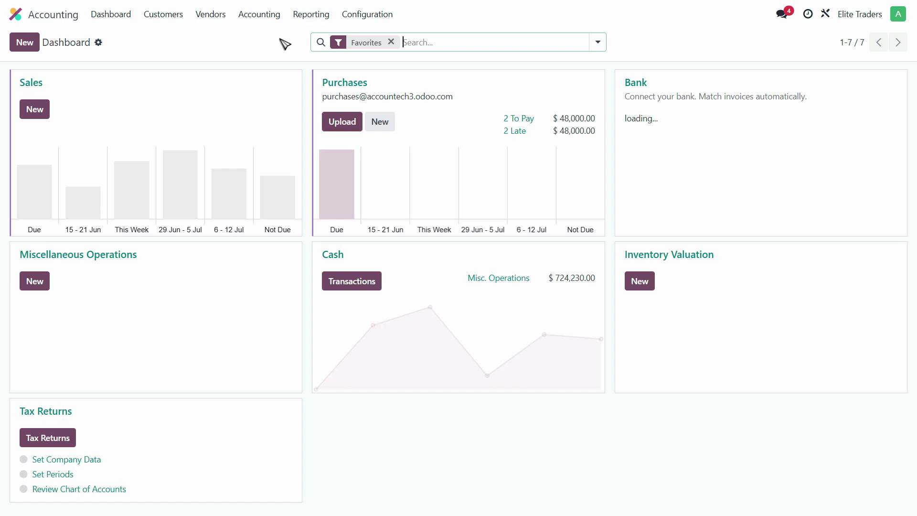
left_click(312, 15)
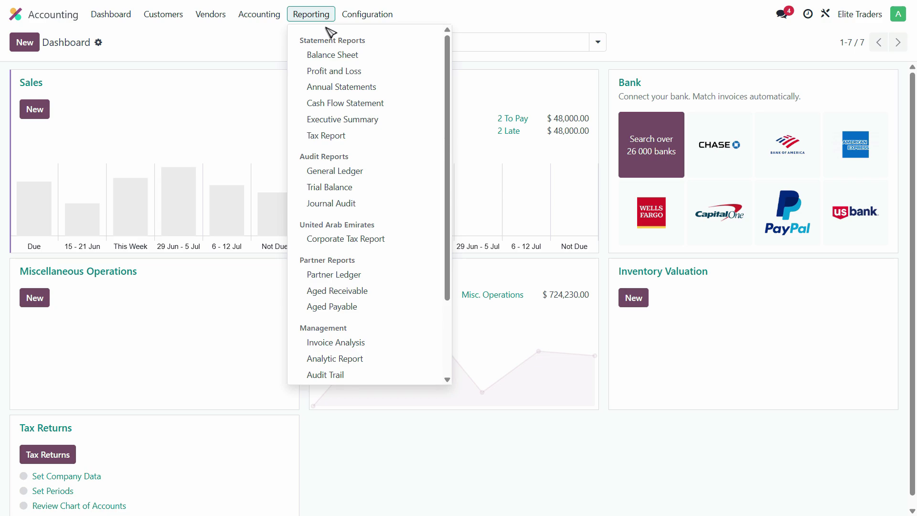
left_click(330, 71)
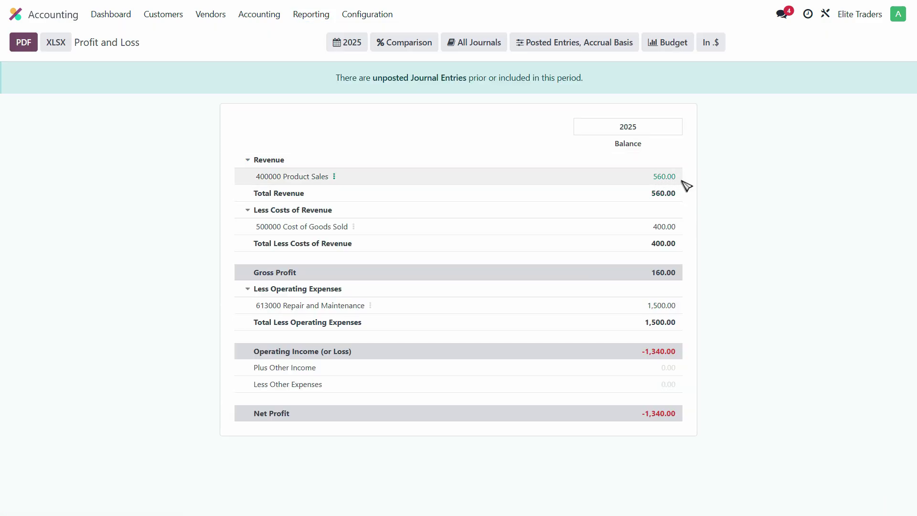
Step: Compare the report's product sales and cost of goods sold with the Jan 11 sale and the Corolla Wind Screen cost rates in the PDF
key("alt+Tab")
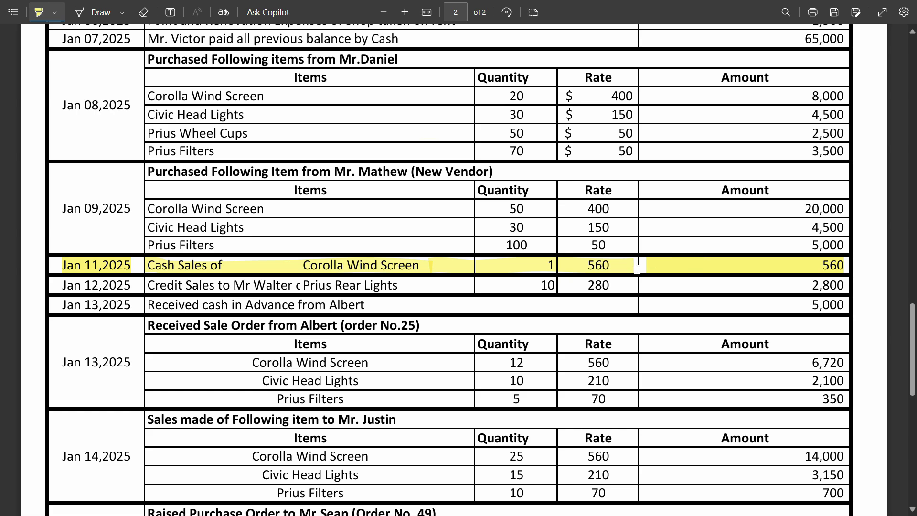
key("alt+Tab")
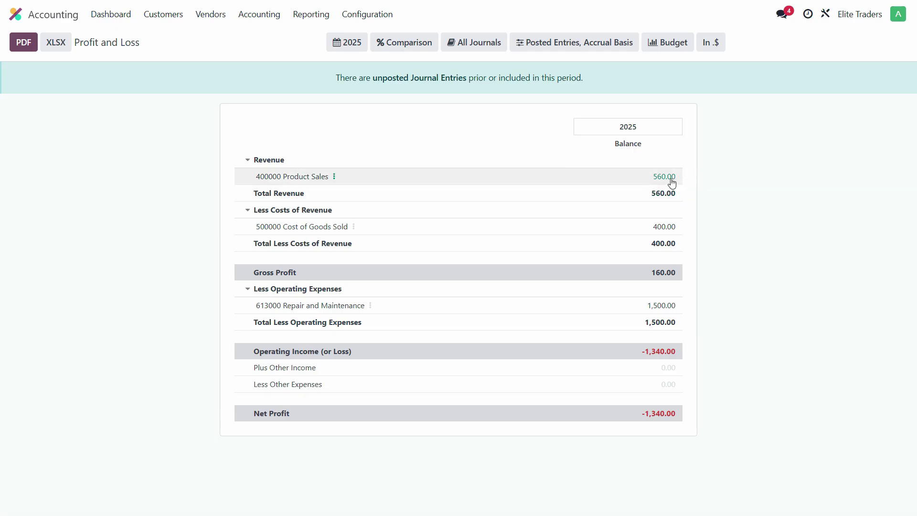
key("alt+Tab")
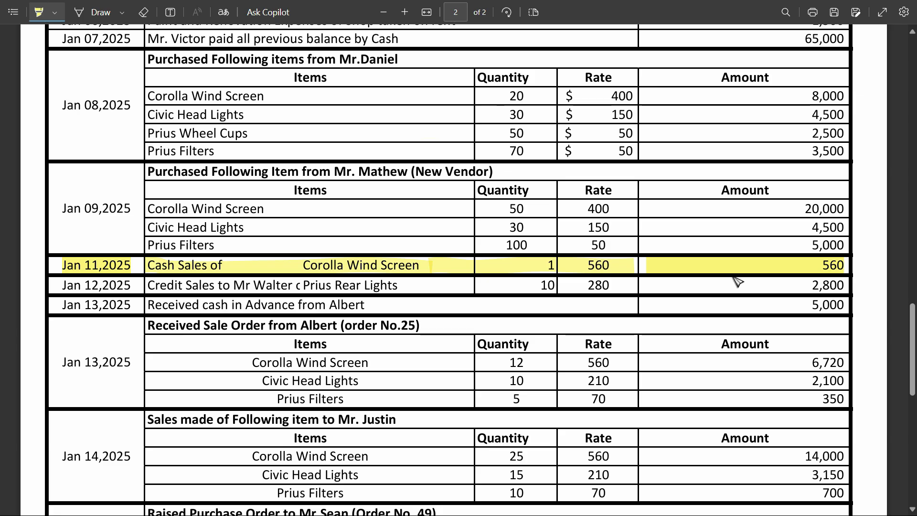
scroll(639, 280, "up", 5)
scroll(628, 157, "down", 3)
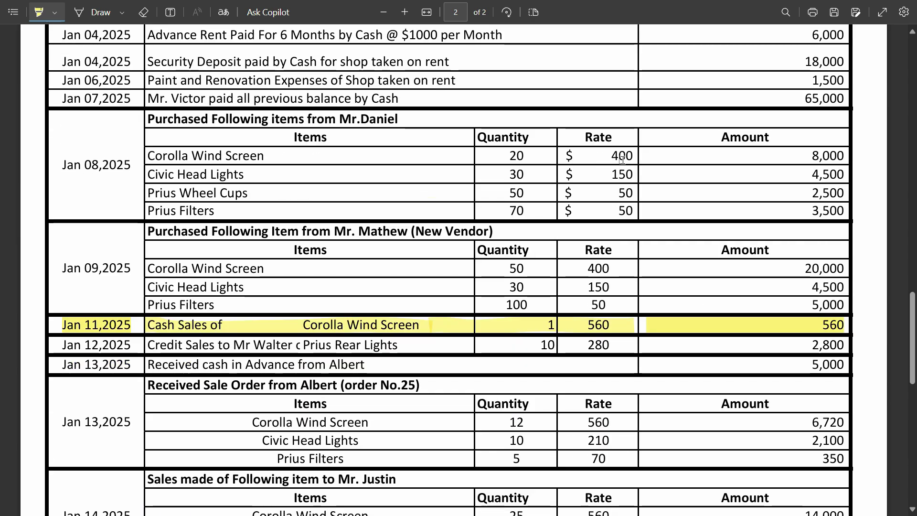
scroll(624, 160, "up", 8)
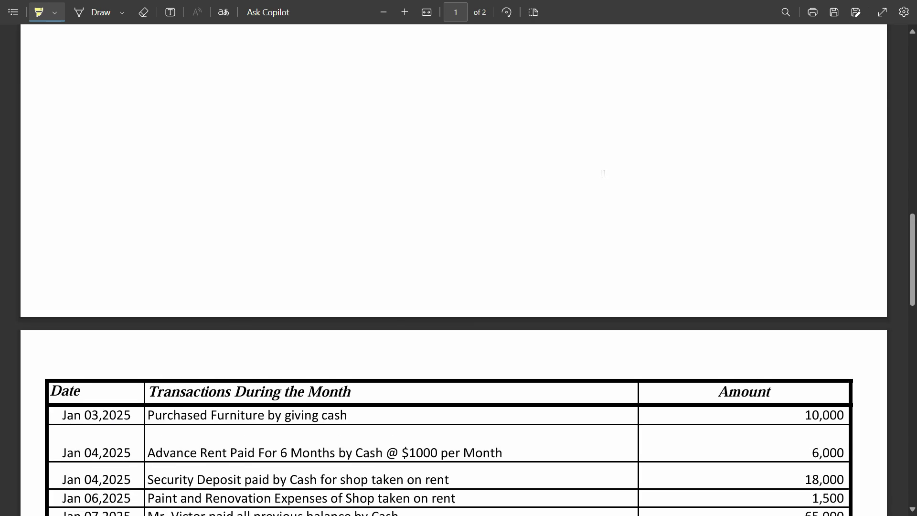
scroll(603, 173, "up", 5)
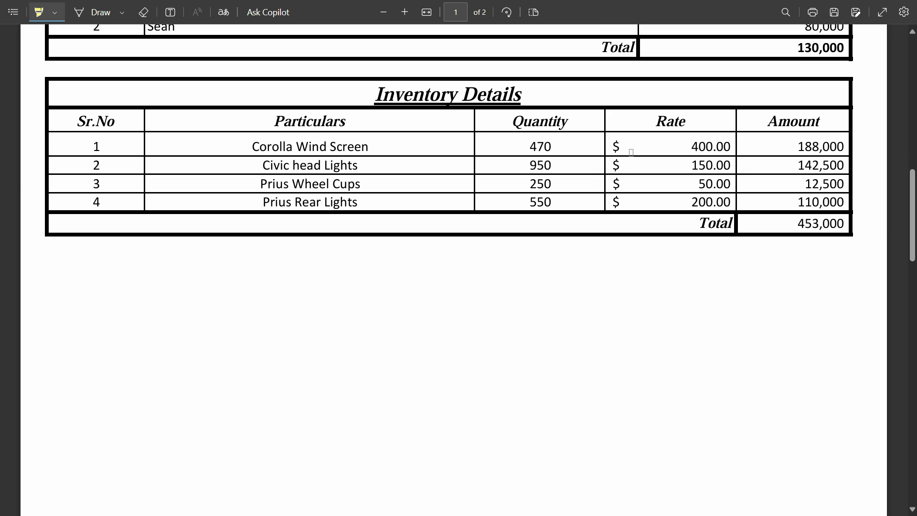
key("alt+Tab")
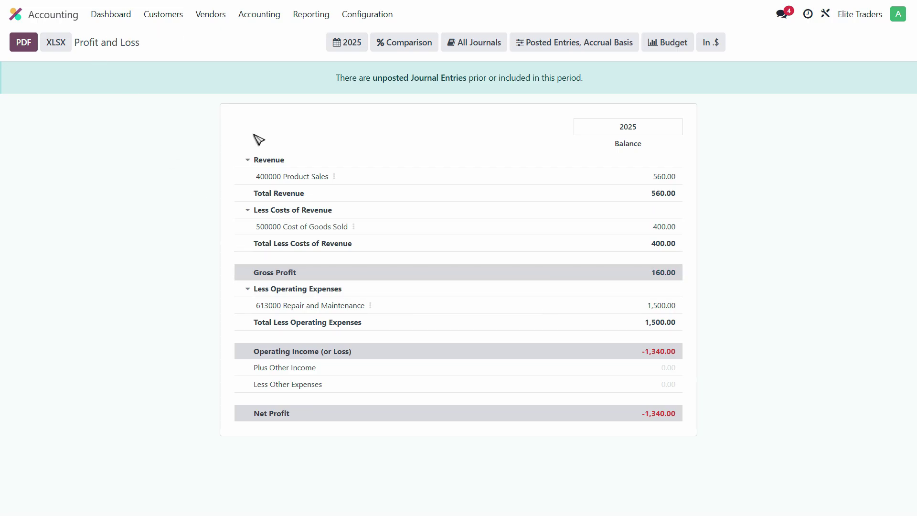
Step: Trace the Cost of Goods Sold balance to its journal item and source invoice, and check the related customer payment's state
left_click(674, 231)
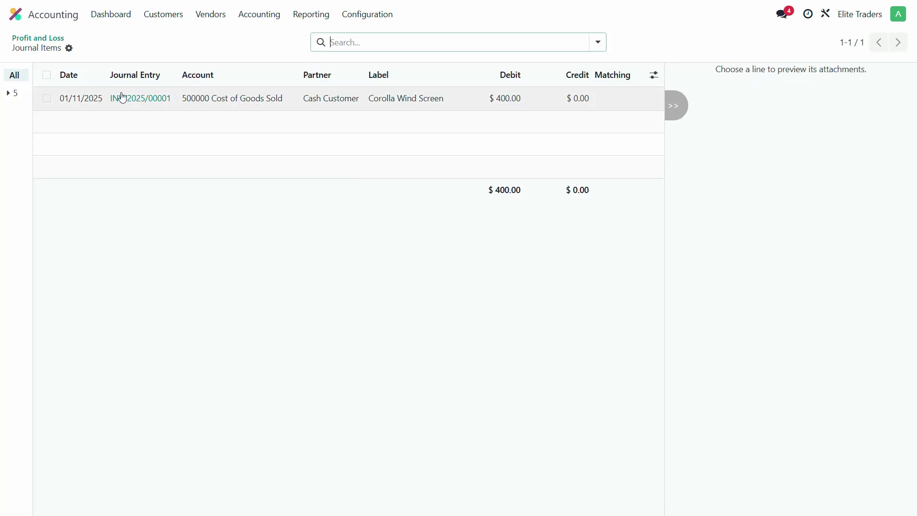
left_click(188, 161)
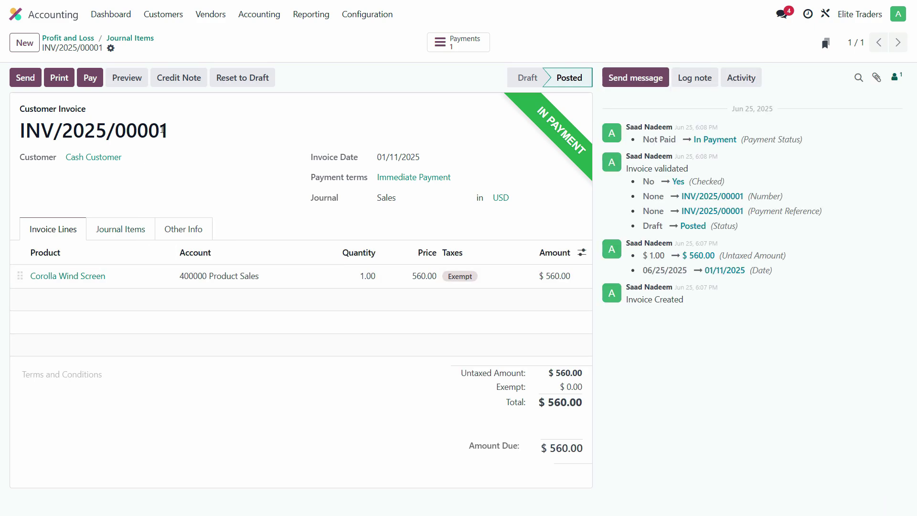
left_click(459, 42)
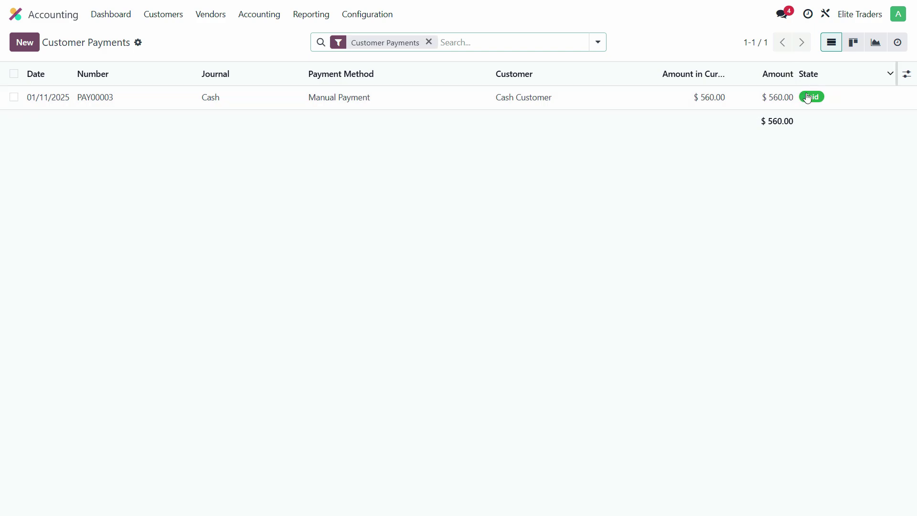
Step: Open the customer list and switch to the PDF transaction list to read the entries following the Jan 11 cash sale
left_click(173, 18)
left_click(167, 100)
key("alt+Tab")
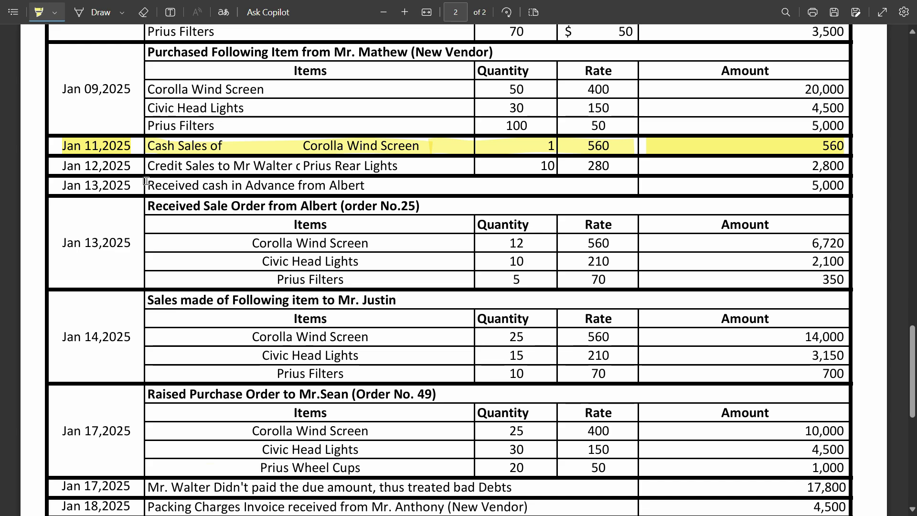